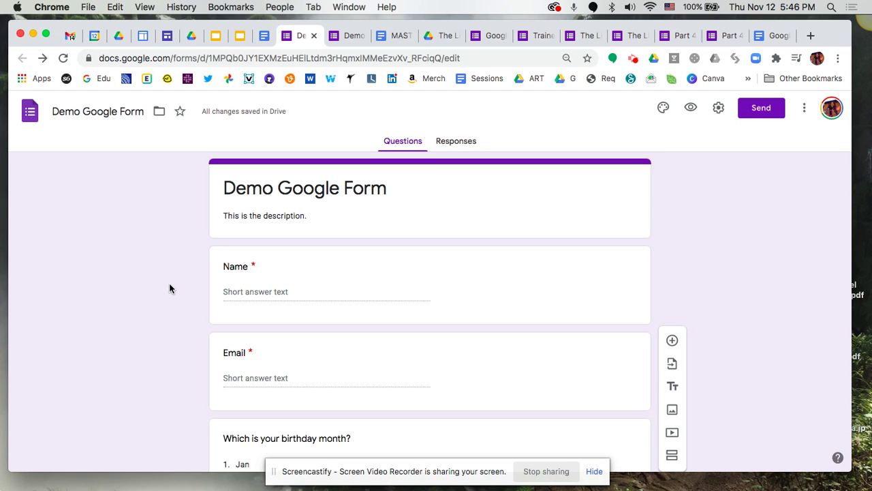
Open the Demo Google Form's Customize Theme panel.
scroll(170, 284, down, 10)
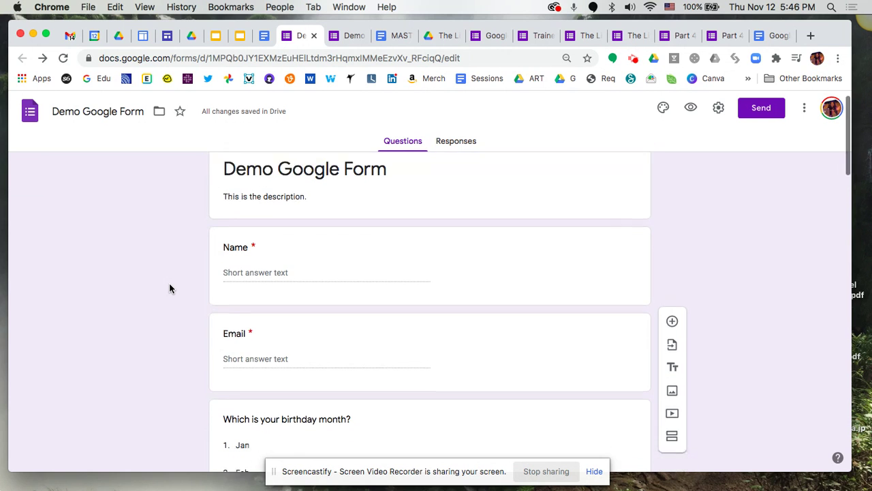
scroll(169, 282, down, 15)
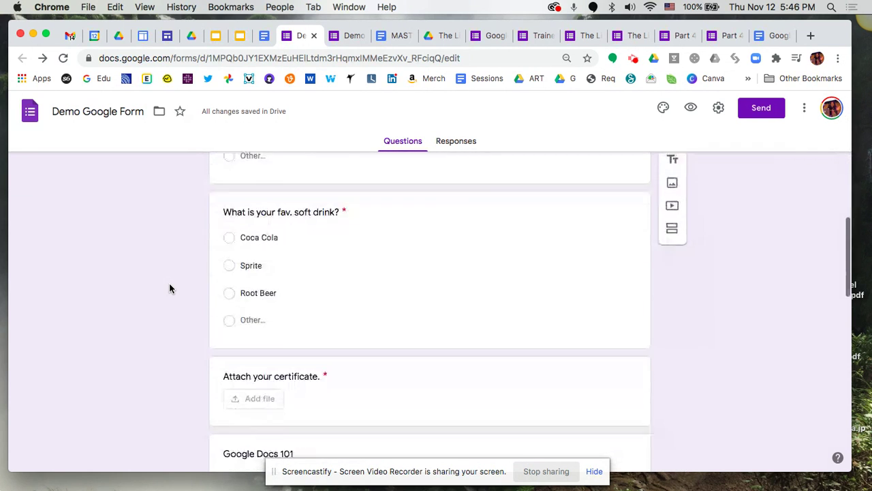
scroll(168, 282, down, 6)
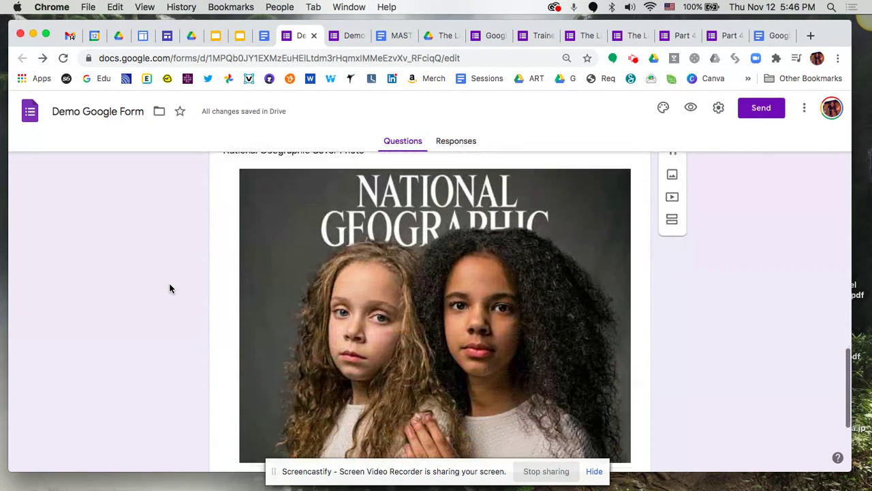
scroll(169, 282, up, 15)
scroll(170, 287, up, 20)
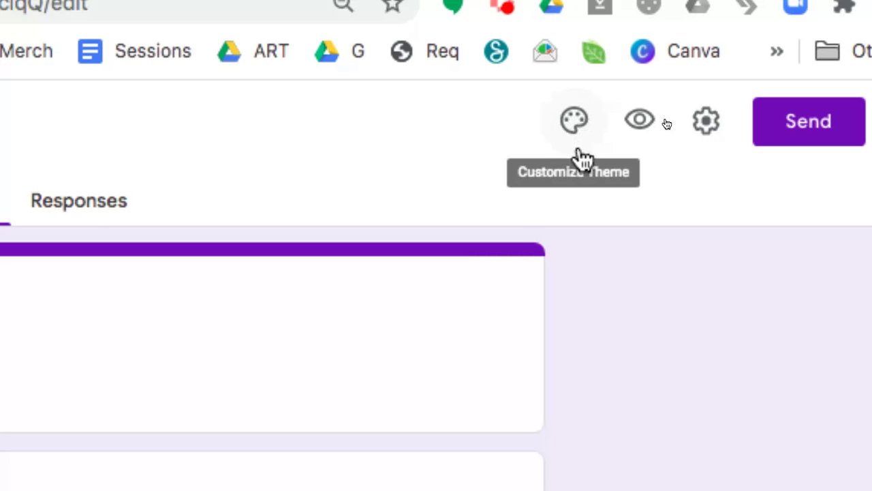
click(573, 126)
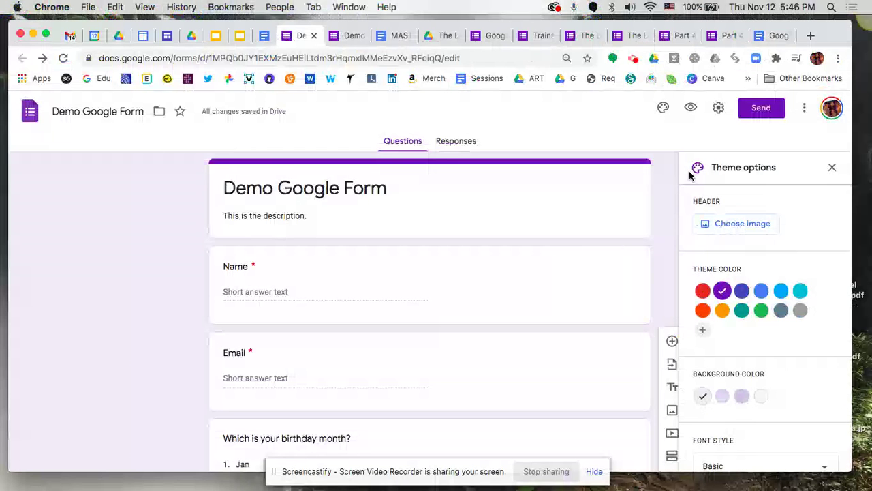
Compare with the yellow-themed Liberated Educator example form, then return to the Demo form editor.
click(345, 35)
scroll(377, 216, up, 10)
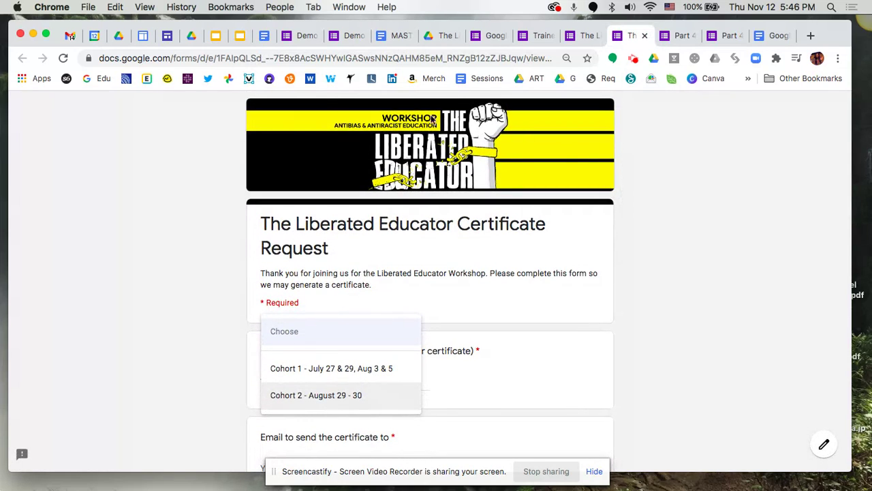
click(202, 196)
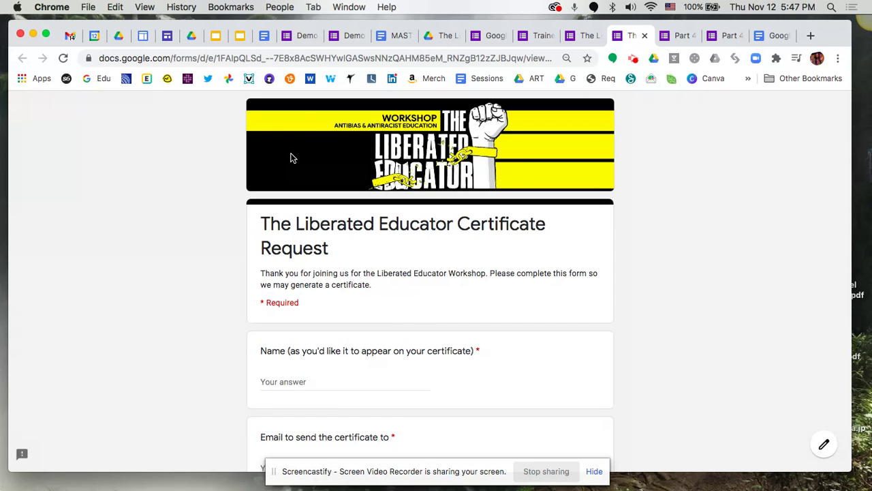
click(297, 38)
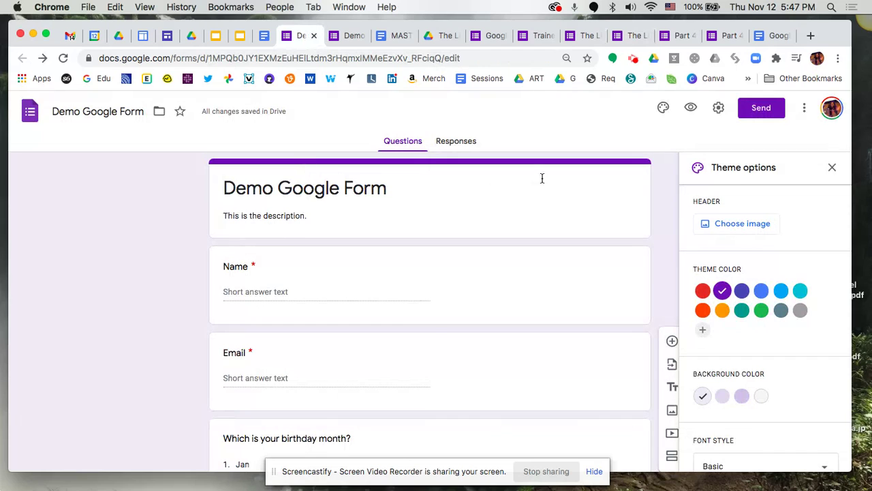
Open the header image chooser and browse the Just kids and Work and School themes.
click(750, 226)
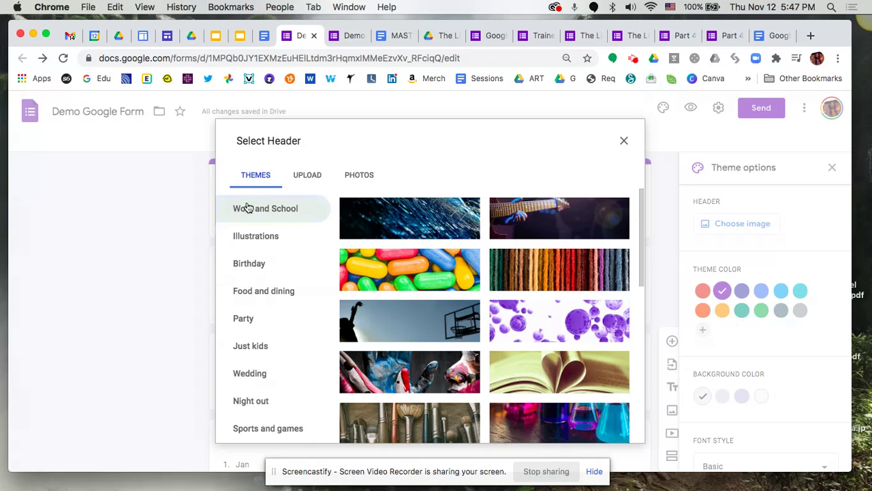
scroll(264, 391, down, 2)
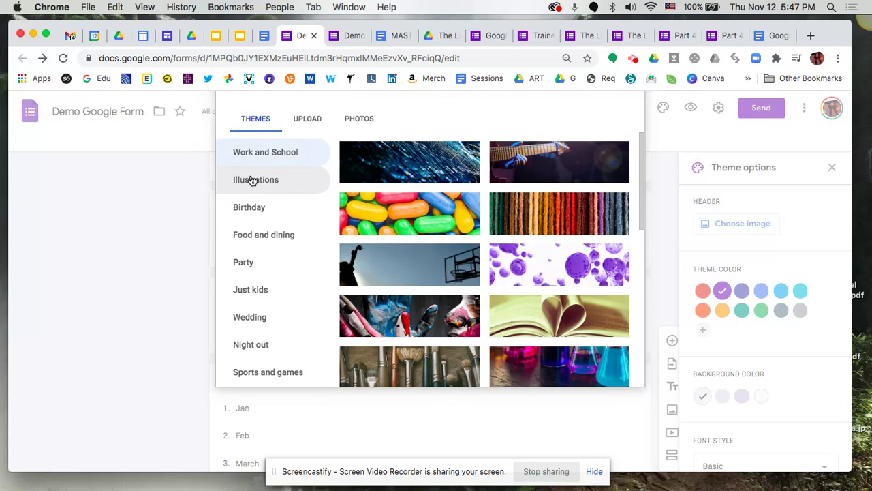
click(257, 300)
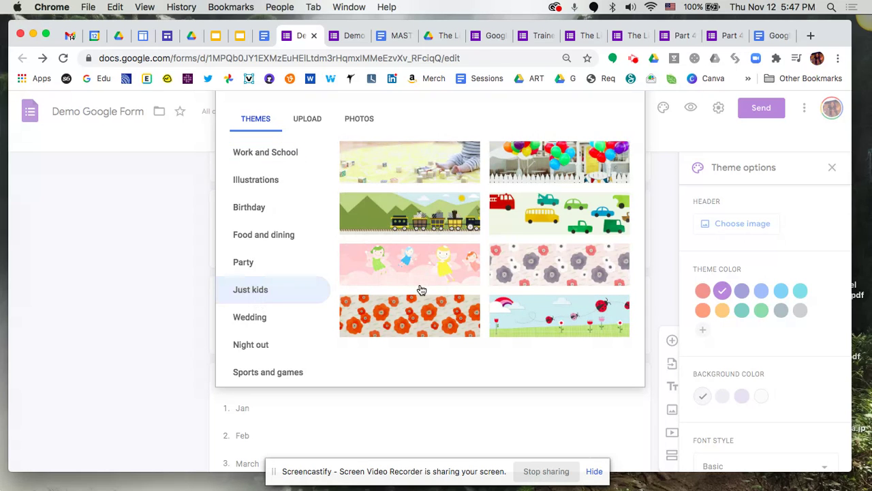
scroll(419, 291, down, 2)
scroll(421, 290, up, 3)
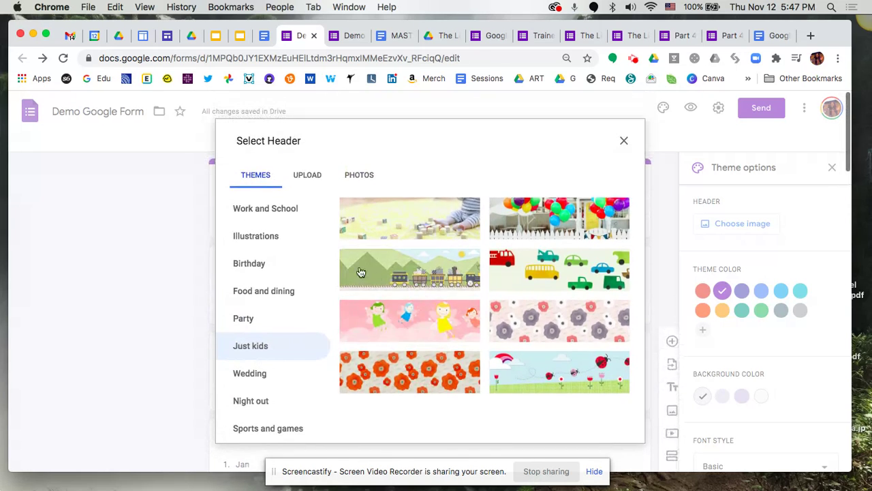
click(275, 217)
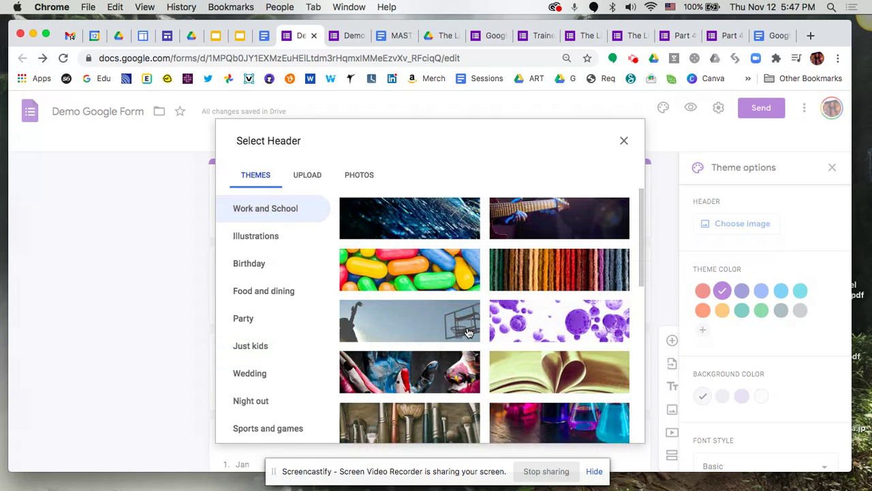
Select the chemistry-lab equipment picture in the Work and School themes.
scroll(468, 332, down, 3)
scroll(467, 333, down, 5)
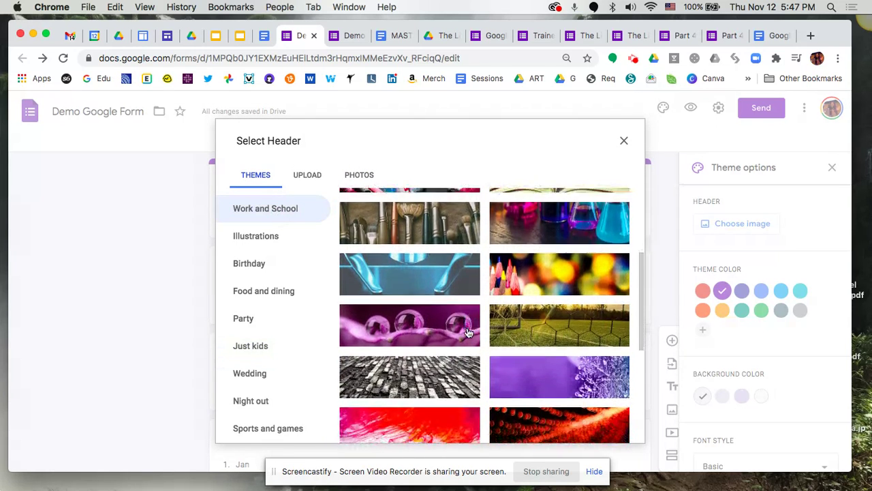
scroll(468, 332, down, 5)
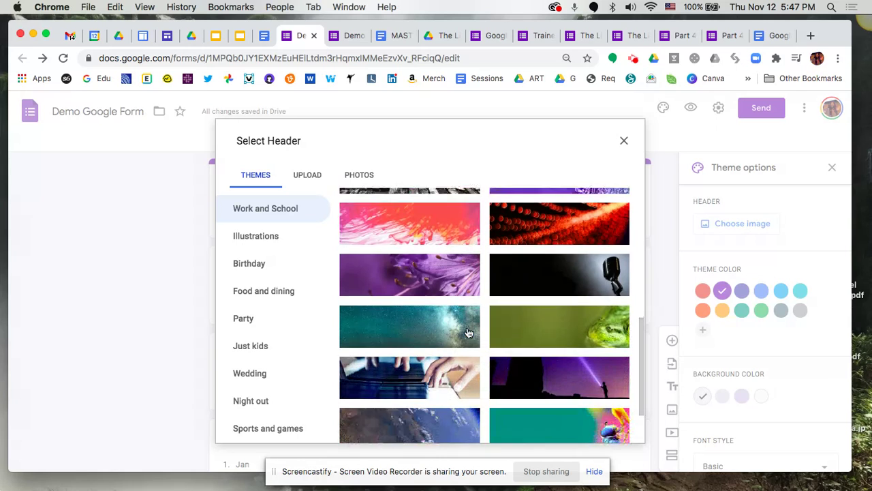
scroll(467, 332, down, 3)
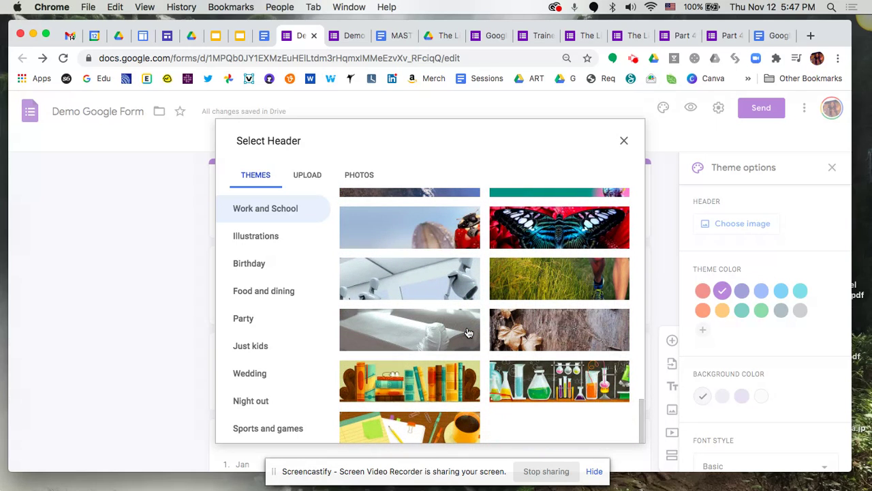
click(555, 383)
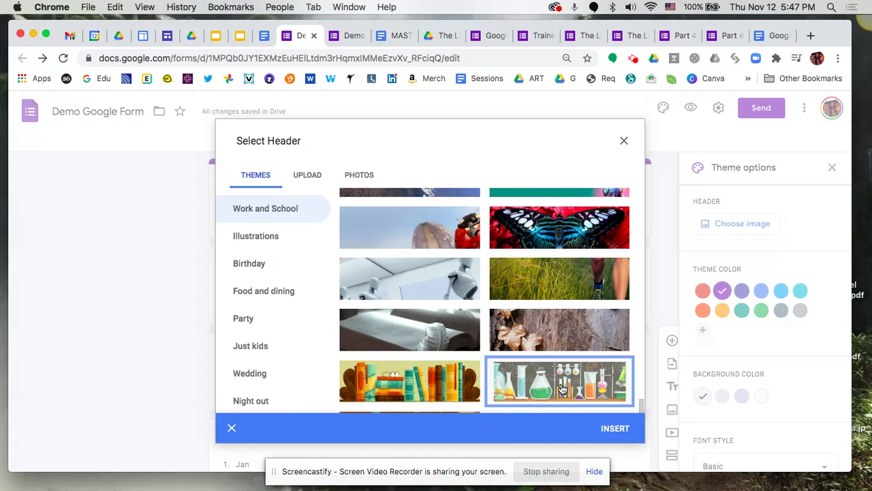
Insert the Work and School chemistry-lab equipment image as the form header.
click(303, 178)
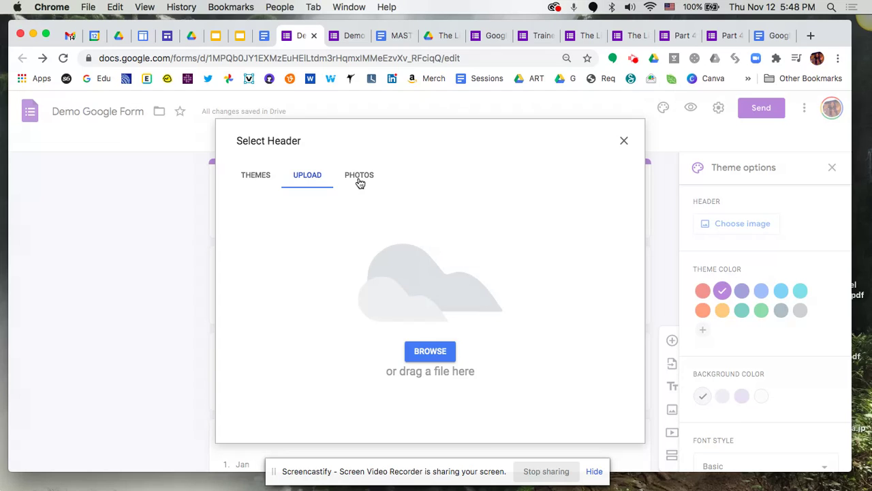
click(256, 179)
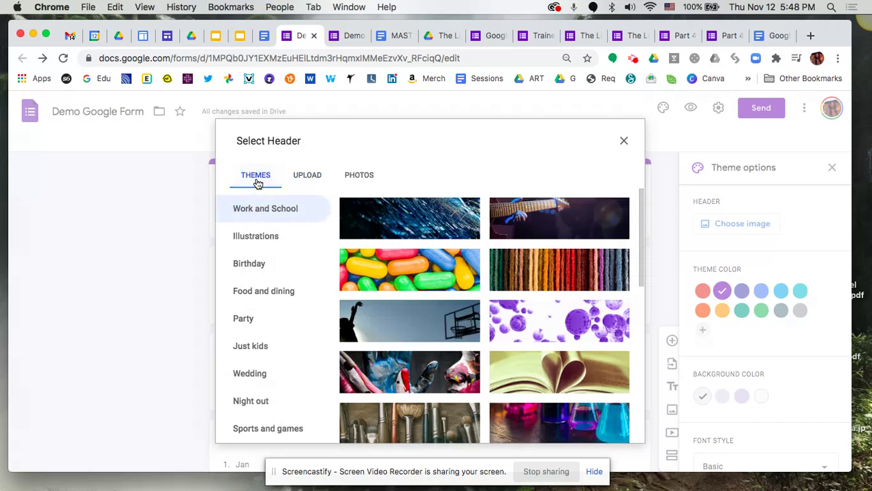
scroll(487, 384, down, 3)
scroll(487, 384, down, 10)
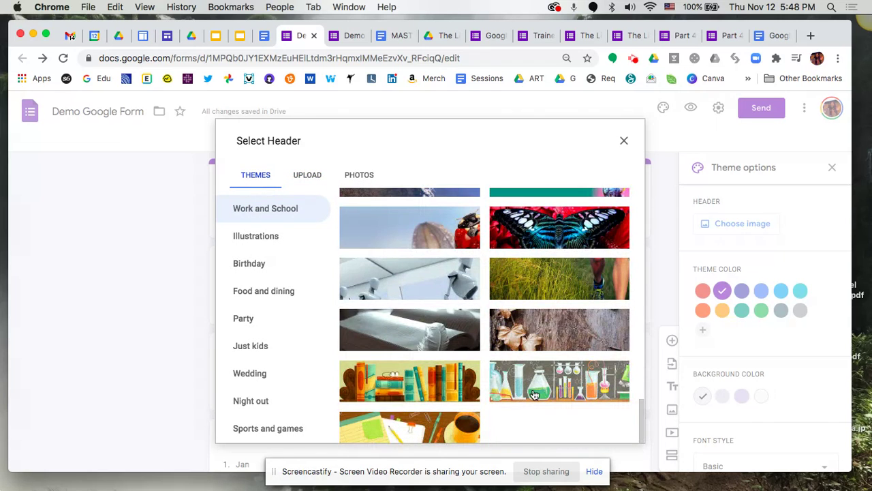
click(521, 390)
click(612, 426)
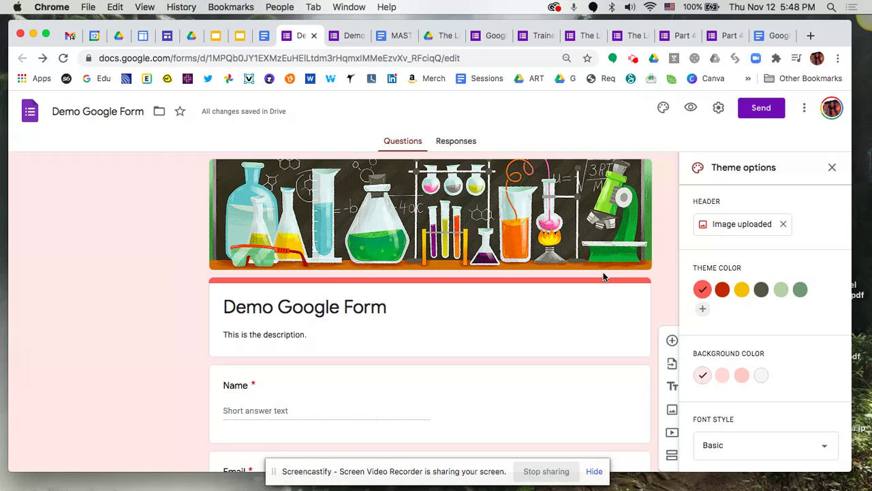
Set the theme colour to yellow and the background colour to light grey.
click(741, 290)
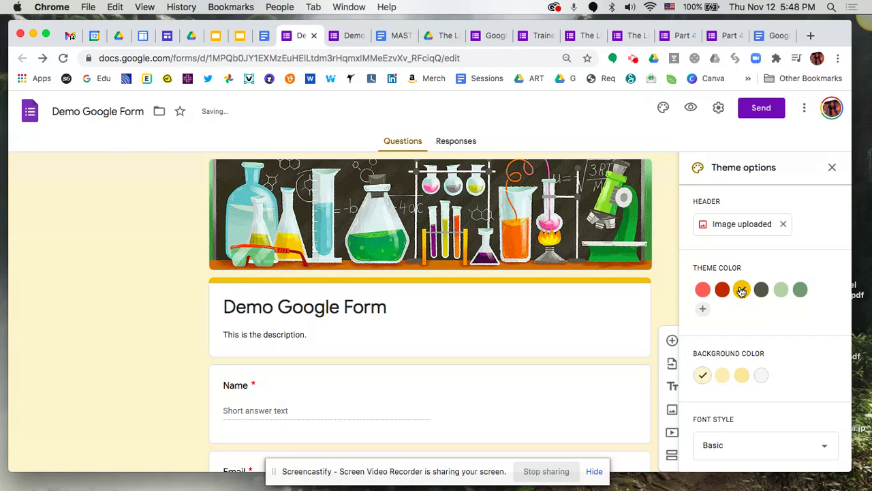
click(761, 377)
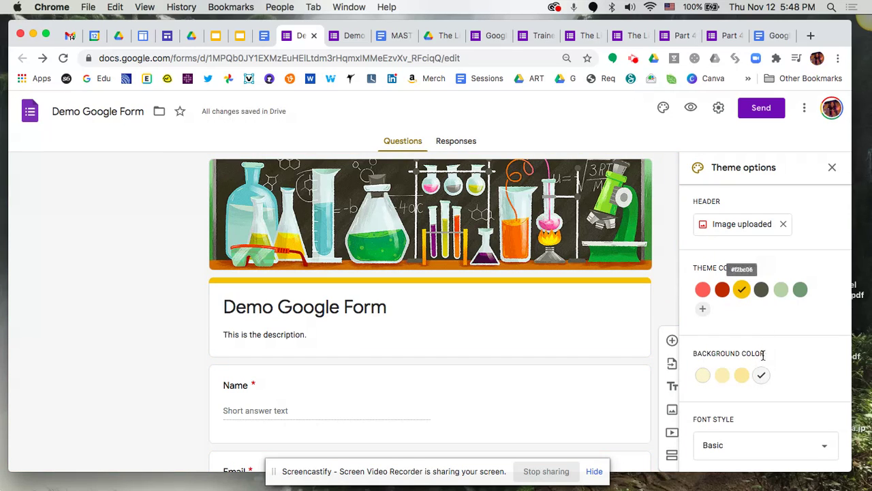
scroll(763, 364, down, 1)
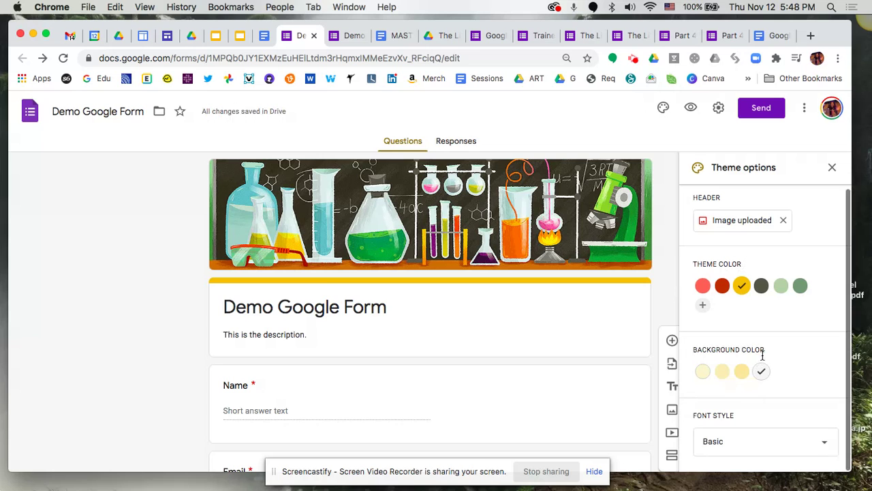
Change the Font style to Playful.
click(827, 448)
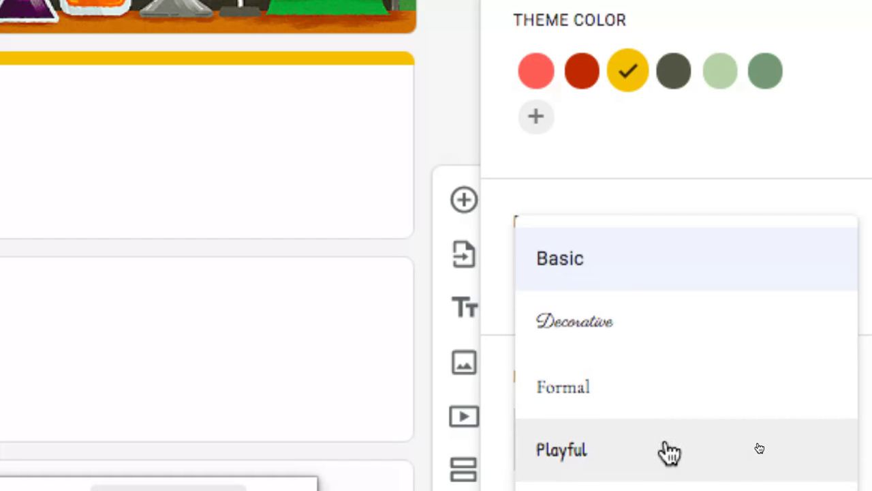
click(667, 454)
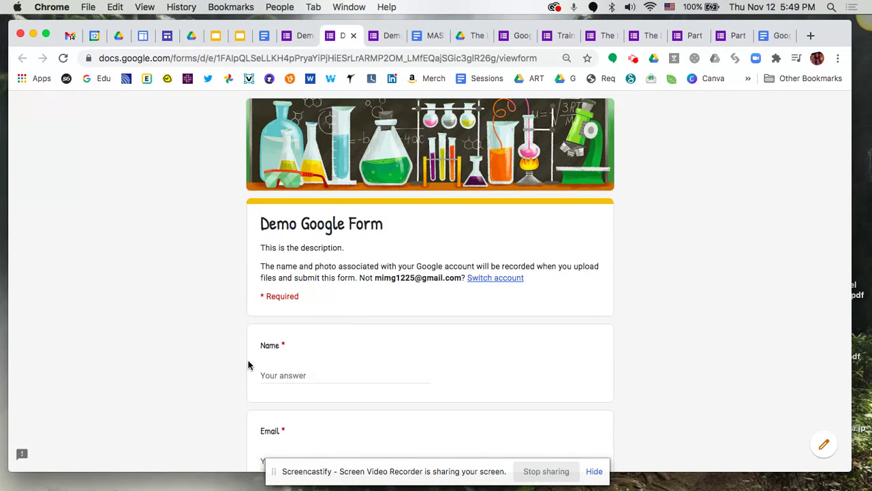
Scroll through the themed form preview, then go back to the editor.
scroll(248, 365, down, 10)
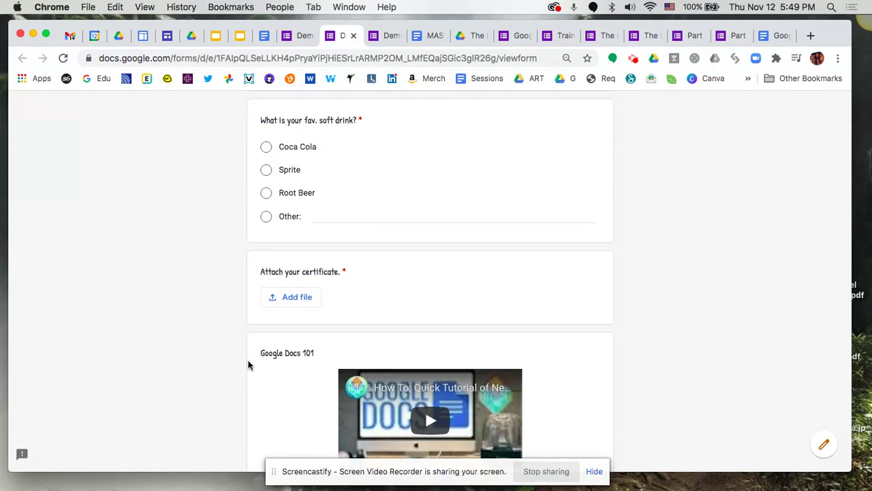
scroll(248, 365, down, 3)
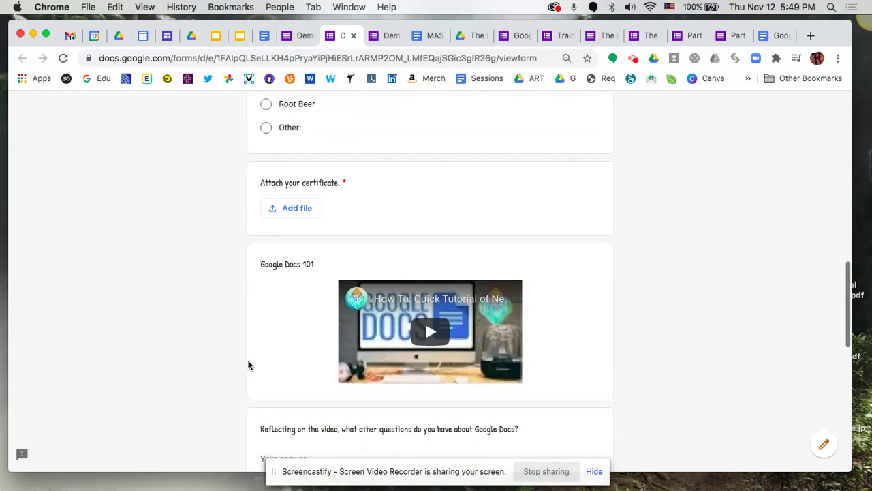
scroll(248, 365, up, 4)
scroll(248, 366, up, 10)
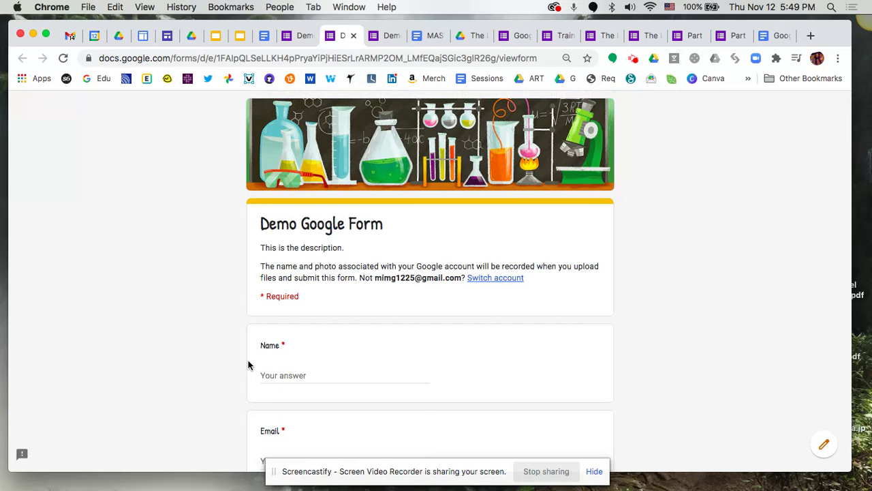
click(302, 35)
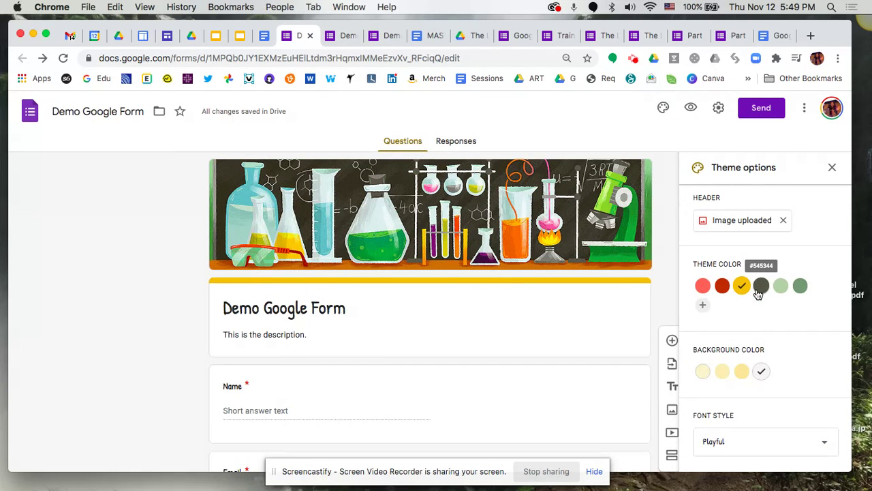
Review the themed form in the editor and close the Theme options panel.
scroll(758, 395, down, 3)
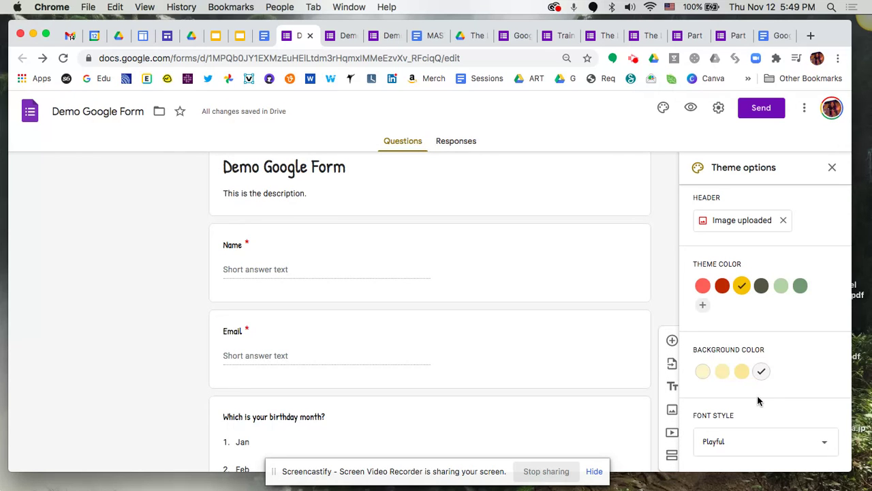
scroll(573, 305, up, 3)
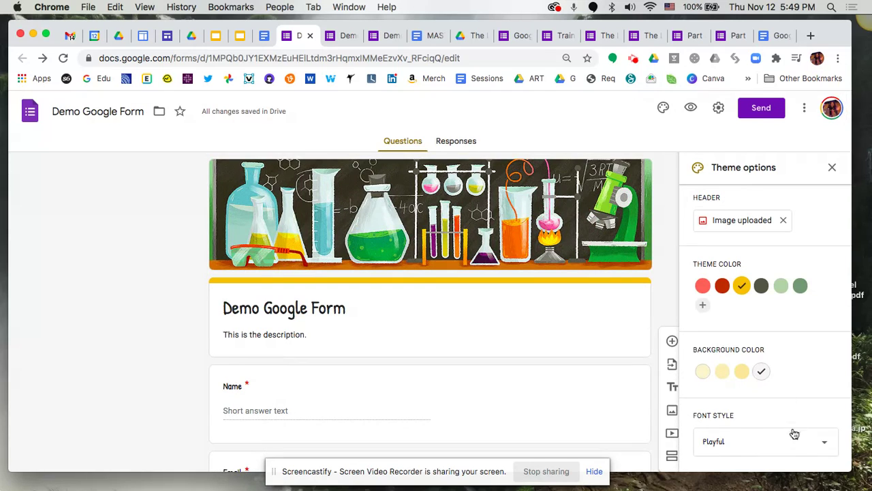
click(834, 168)
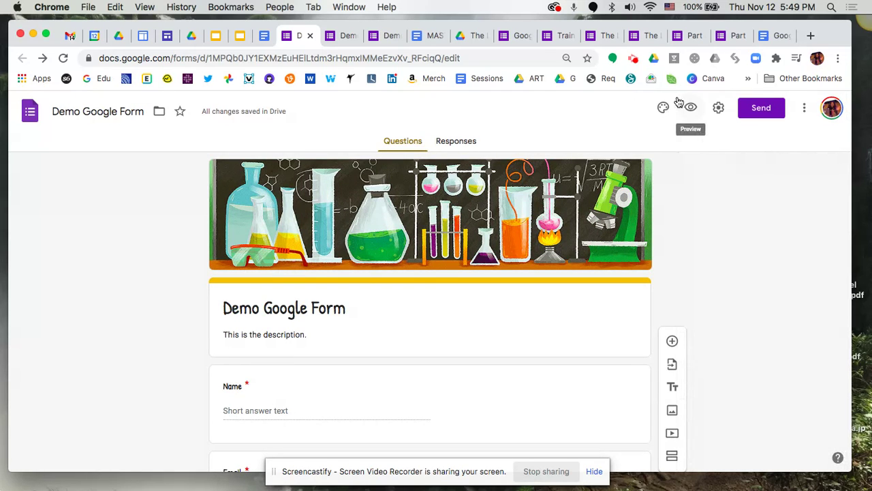